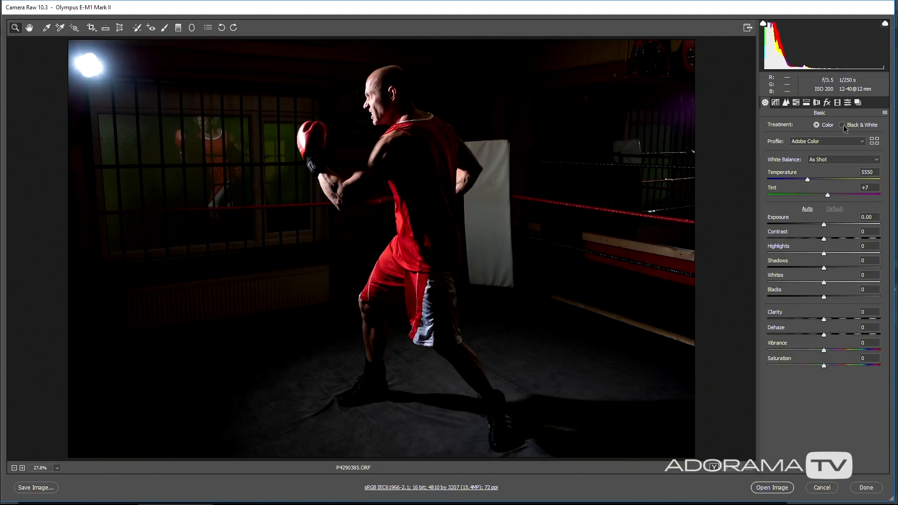
- Convert the boxer photo to Black & White and raise its Clarity to +46
{"action": "left_click", "coordinate": [842, 125]}
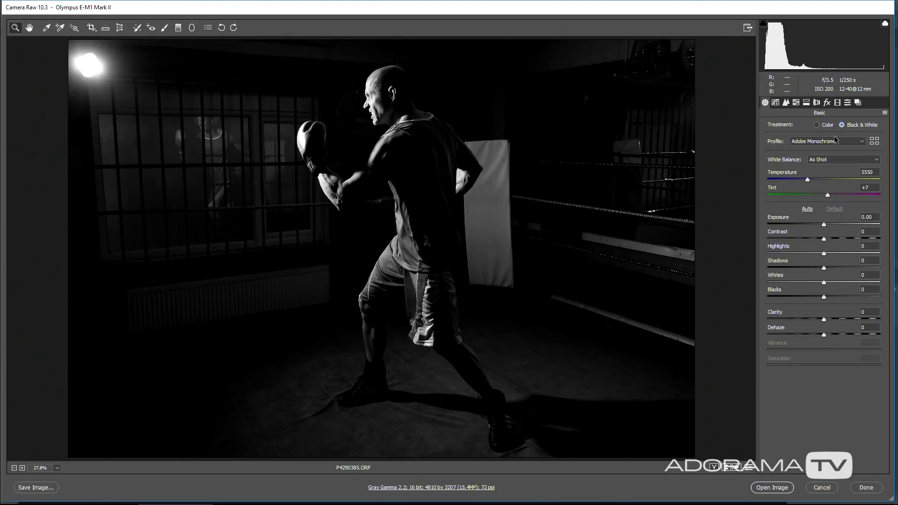
{"action": "left_click_drag", "start_coordinate": [823, 319], "coordinate": [843, 319]}
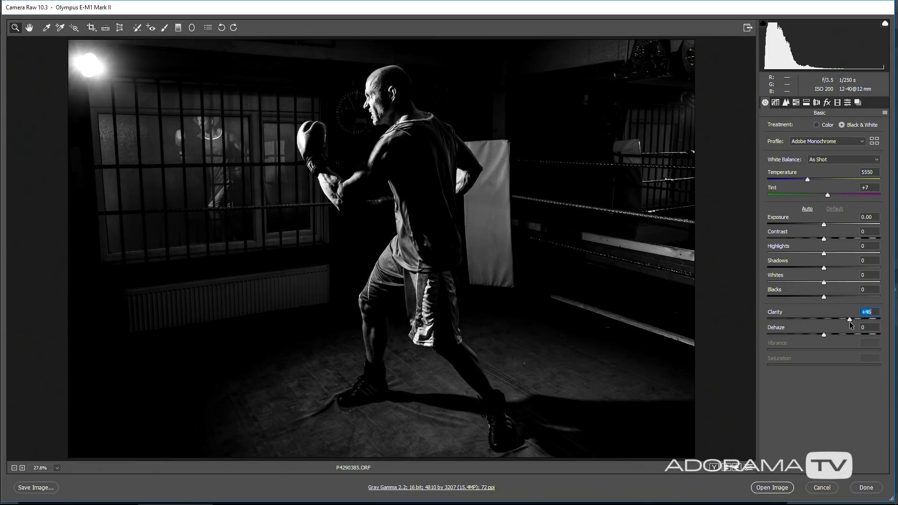
- Set the Luminance noise reduction to 30
{"action": "left_click", "coordinate": [785, 103]}
{"action": "left_click_drag", "start_coordinate": [772, 219], "coordinate": [801, 224]}
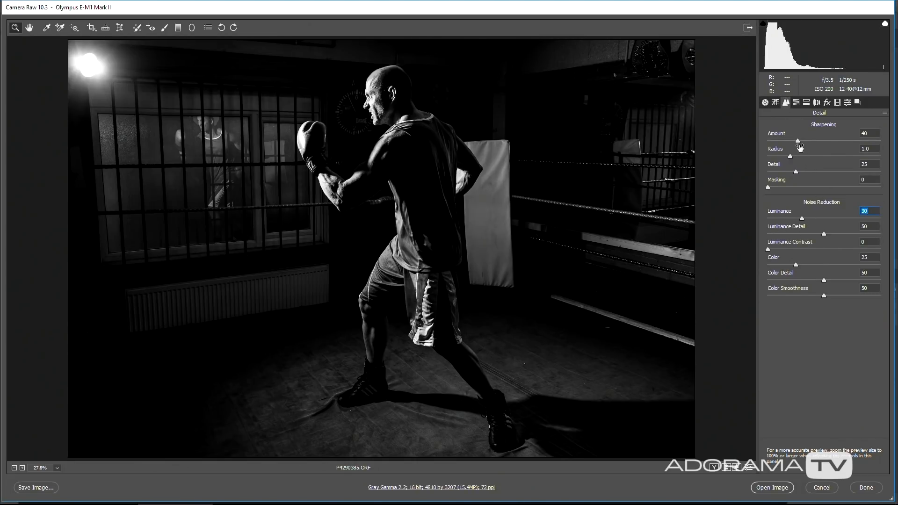
- In the Black & White Mix, set Reds to +53, Oranges to -32 and Yellows to -50
{"action": "left_click", "coordinate": [795, 102]}
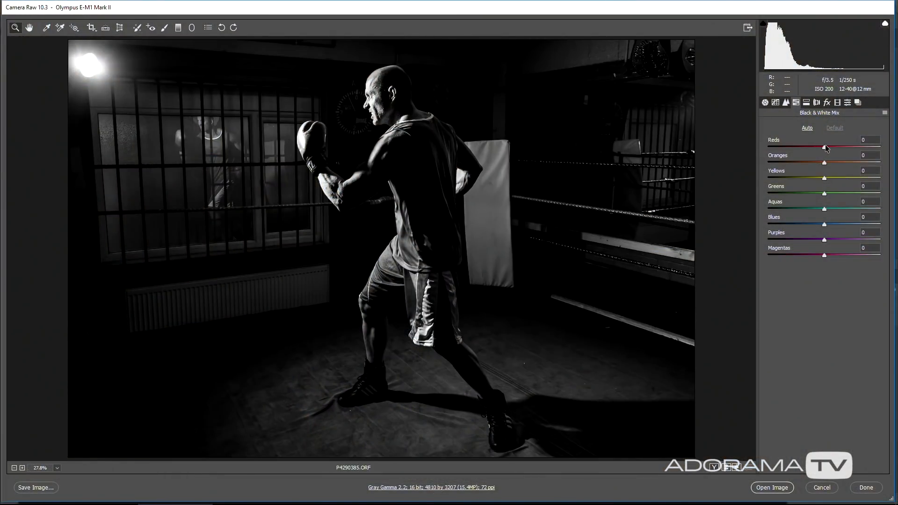
{"action": "left_click_drag", "start_coordinate": [825, 148], "coordinate": [868, 149]}
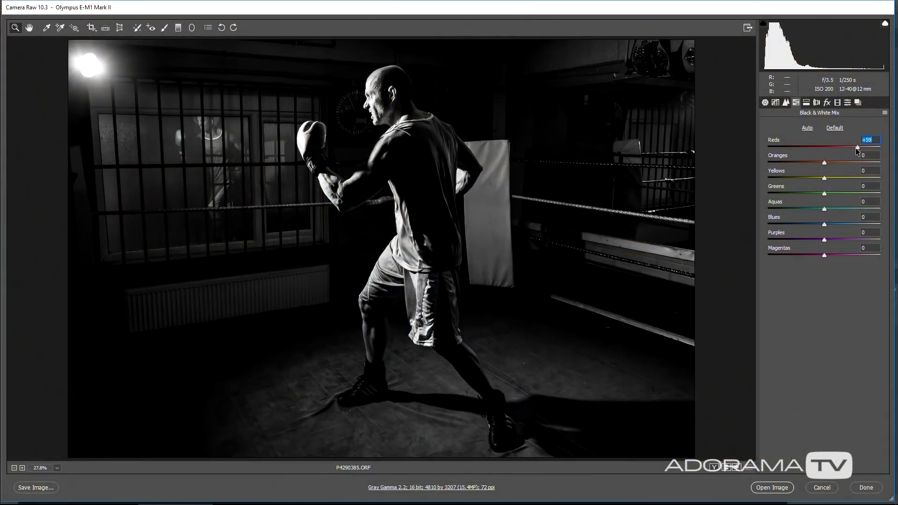
{"action": "left_click_drag", "start_coordinate": [856, 147], "coordinate": [853, 145]}
{"action": "left_click_drag", "start_coordinate": [826, 163], "coordinate": [793, 177]}
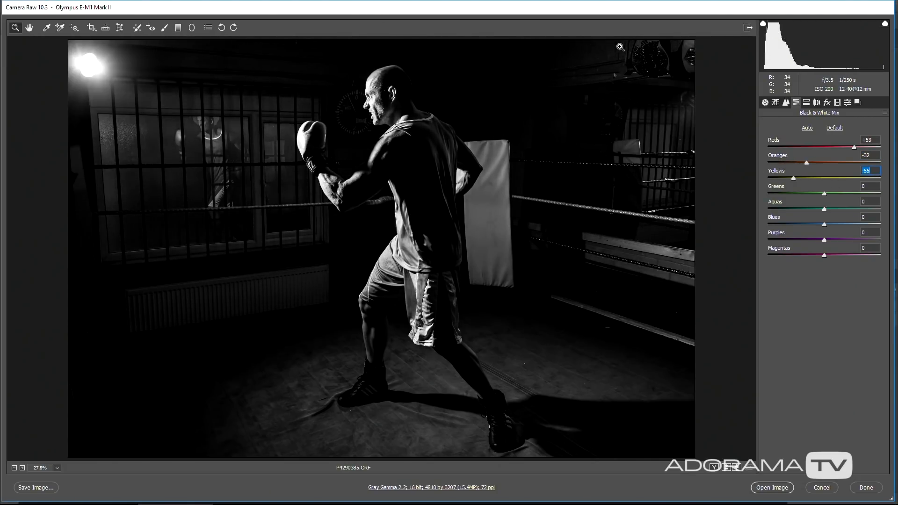
{"action": "mouse_move", "coordinate": [794, 178]}
{"action": "left_mouse_down"}
{"action": "mouse_move", "coordinate": [842, 177]}
{"action": "mouse_move", "coordinate": [797, 174]}
{"action": "left_mouse_up"}
- In the Black & White Mix, set Greens to -43, Aquas to 0, Blues to -66, Purples to -35 and Magentas to -1
{"action": "mouse_move", "coordinate": [824, 195]}
{"action": "left_mouse_down"}
{"action": "mouse_move", "coordinate": [841, 193]}
{"action": "mouse_move", "coordinate": [782, 189]}
{"action": "mouse_move", "coordinate": [828, 211]}
{"action": "left_mouse_up"}
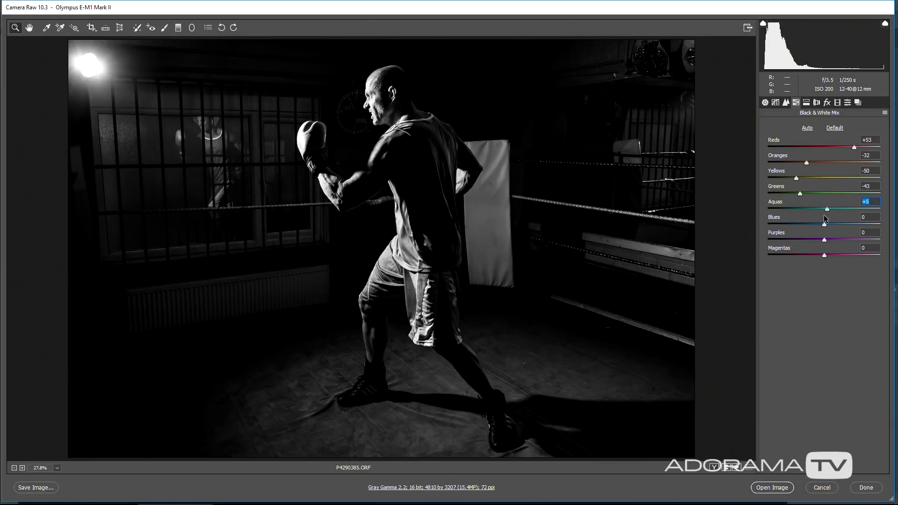
{"action": "double_click", "coordinate": [825, 211]}
{"action": "left_click_drag", "start_coordinate": [825, 227], "coordinate": [773, 229]}
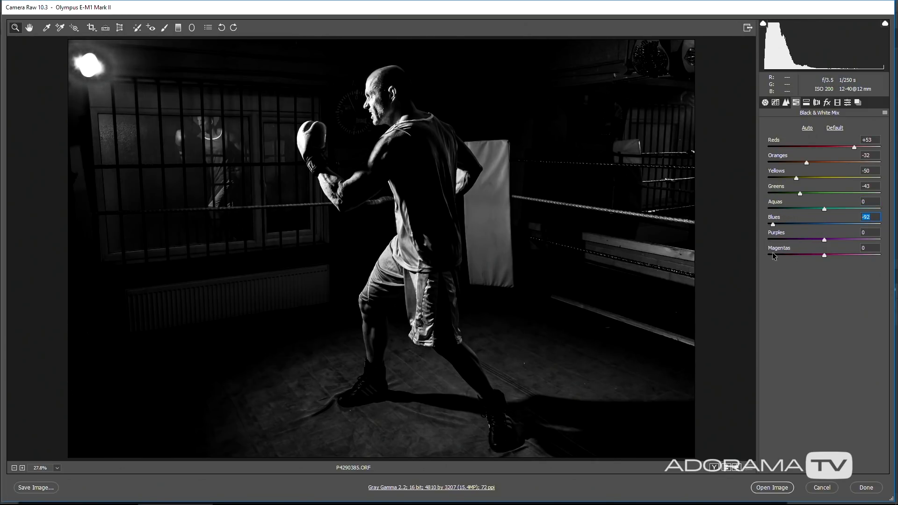
{"action": "left_click", "coordinate": [786, 224]}
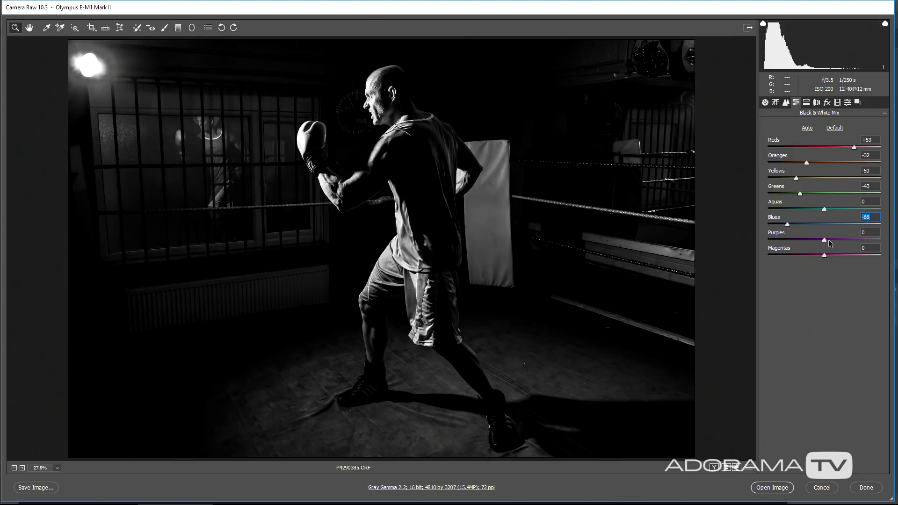
{"action": "left_click_drag", "start_coordinate": [826, 240], "coordinate": [816, 256]}
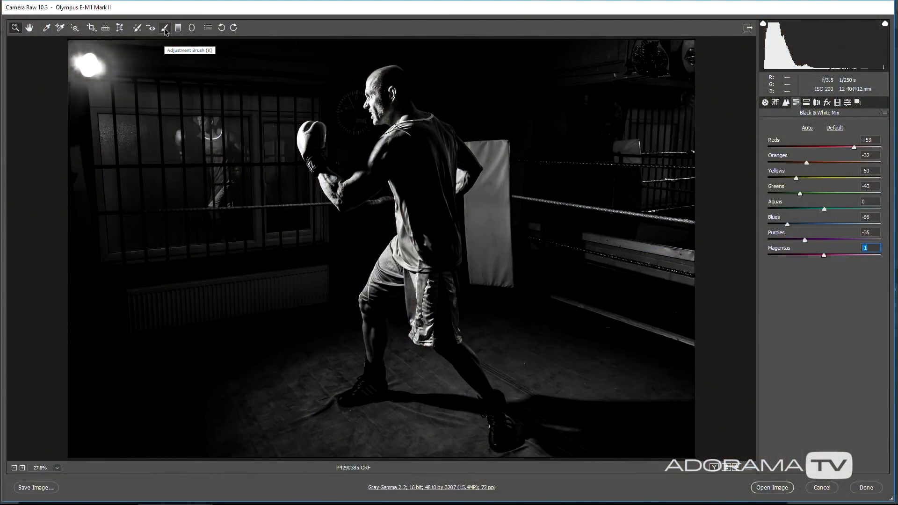
- Paint a size 18 Adjustment Brush stroke with only Clarity +50 over the floor around the boxer's feet
{"action": "left_click", "coordinate": [165, 29]}
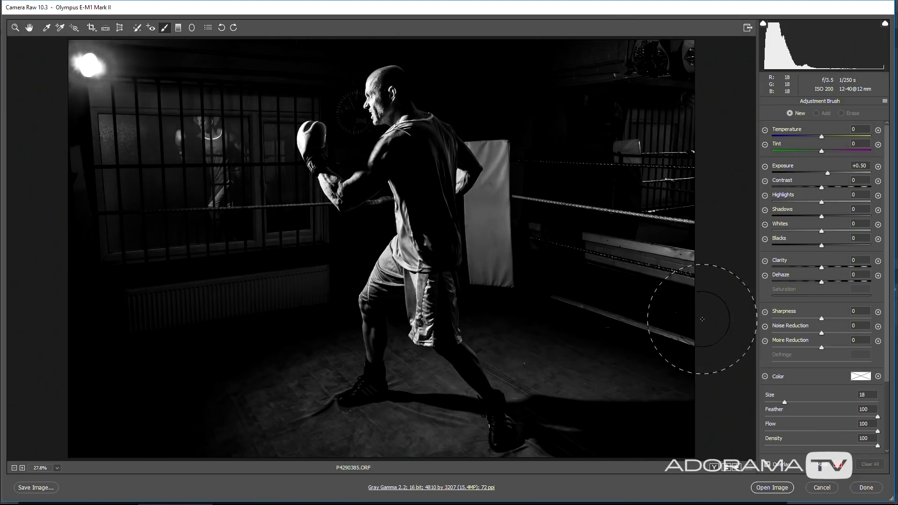
{"action": "left_click", "coordinate": [877, 261]}
{"action": "left_click", "coordinate": [877, 260]}
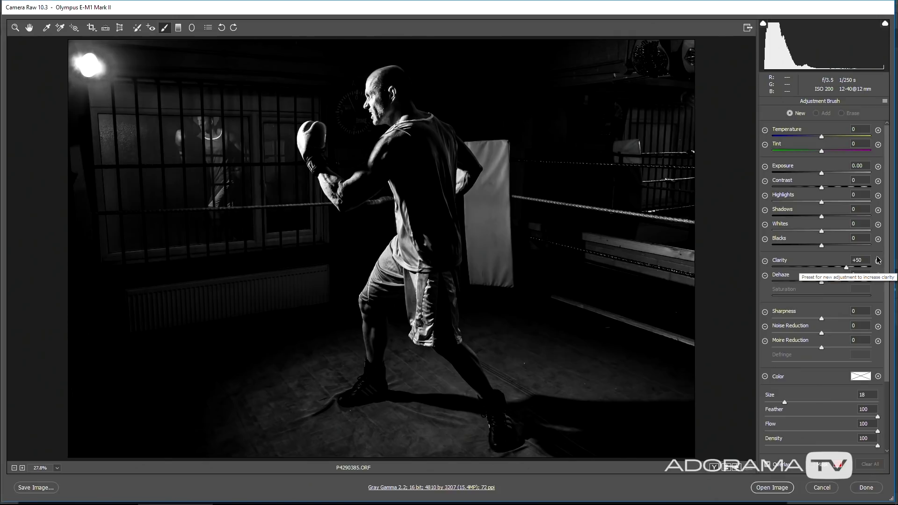
{"action": "mouse_move", "coordinate": [371, 430]}
{"action": "left_mouse_down"}
{"action": "mouse_move", "coordinate": [327, 398]}
{"action": "mouse_move", "coordinate": [495, 420]}
{"action": "mouse_move", "coordinate": [330, 380]}
{"action": "mouse_move", "coordinate": [361, 373]}
{"action": "mouse_move", "coordinate": [482, 419]}
{"action": "mouse_move", "coordinate": [373, 408]}
{"action": "mouse_move", "coordinate": [369, 379]}
{"action": "mouse_move", "coordinate": [497, 406]}
{"action": "mouse_move", "coordinate": [545, 400]}
{"action": "mouse_move", "coordinate": [317, 395]}
{"action": "mouse_move", "coordinate": [474, 424]}
{"action": "left_mouse_up"}
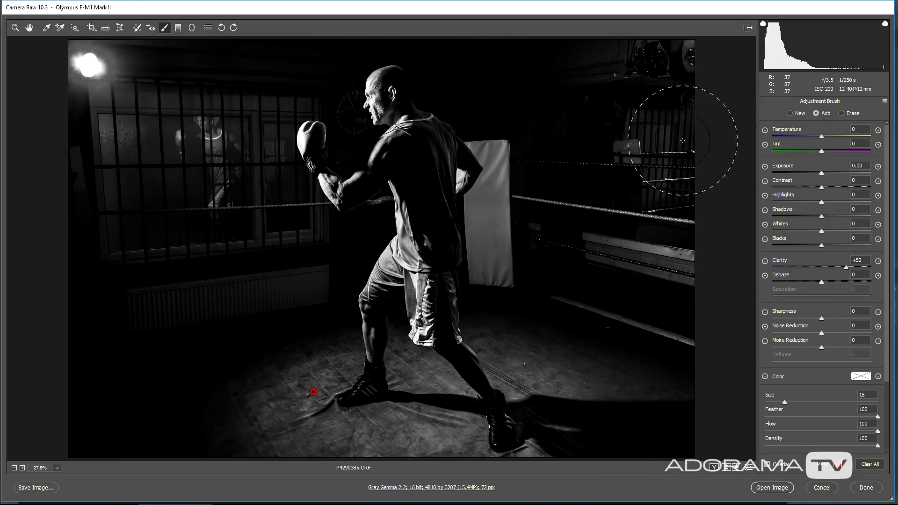
- Paint a new size 6 brush adjustment over the boxer's body from shoulder to legs and set its Clarity to +70
{"action": "left_click", "coordinate": [790, 113]}
{"action": "key", "text": "bracketleft"}
{"action": "key", "text": "bracketleft"}
{"action": "key", "text": "bracketleft"}
{"action": "key", "text": "bracketleft"}
{"action": "key", "text": "bracketleft"}
{"action": "key", "text": "bracketleft"}
{"action": "mouse_move", "coordinate": [437, 136]}
{"action": "left_mouse_down"}
{"action": "mouse_move", "coordinate": [452, 240]}
{"action": "mouse_move", "coordinate": [445, 326]}
{"action": "mouse_move", "coordinate": [441, 127]}
{"action": "mouse_move", "coordinate": [426, 257]}
{"action": "mouse_move", "coordinate": [440, 330]}
{"action": "mouse_move", "coordinate": [482, 383]}
{"action": "left_mouse_up"}
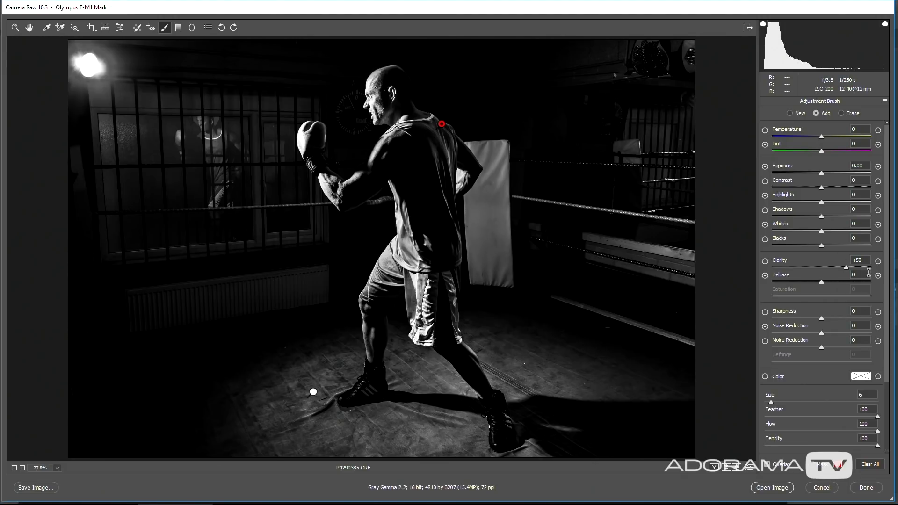
{"action": "mouse_move", "coordinate": [847, 269]}
{"action": "left_mouse_down"}
{"action": "mouse_move", "coordinate": [820, 271]}
{"action": "mouse_move", "coordinate": [856, 270]}
{"action": "left_mouse_up"}
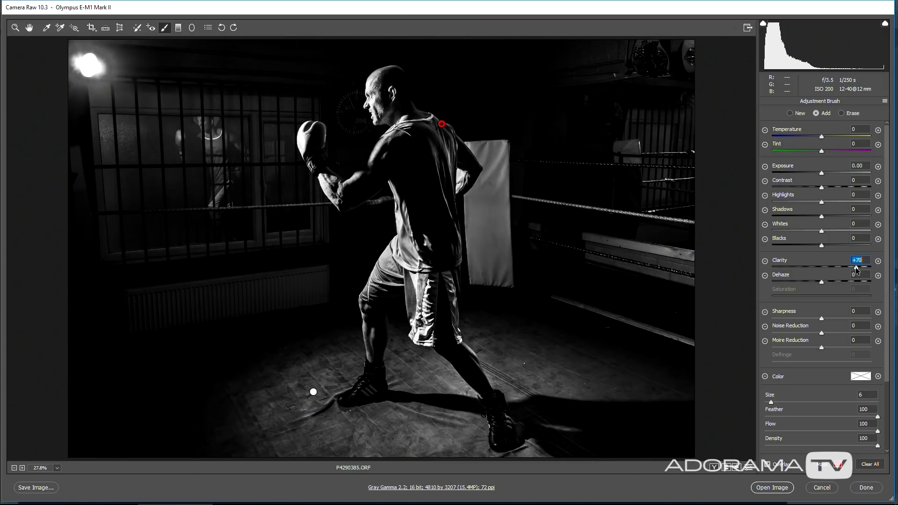
- Darken the white pad behind the boxer, the ringside bench and the wall radiator with a new brush adjustment at Exposure -1.00
{"action": "left_click", "coordinate": [793, 114]}
{"action": "left_click", "coordinate": [765, 166]}
{"action": "left_click", "coordinate": [765, 166]}
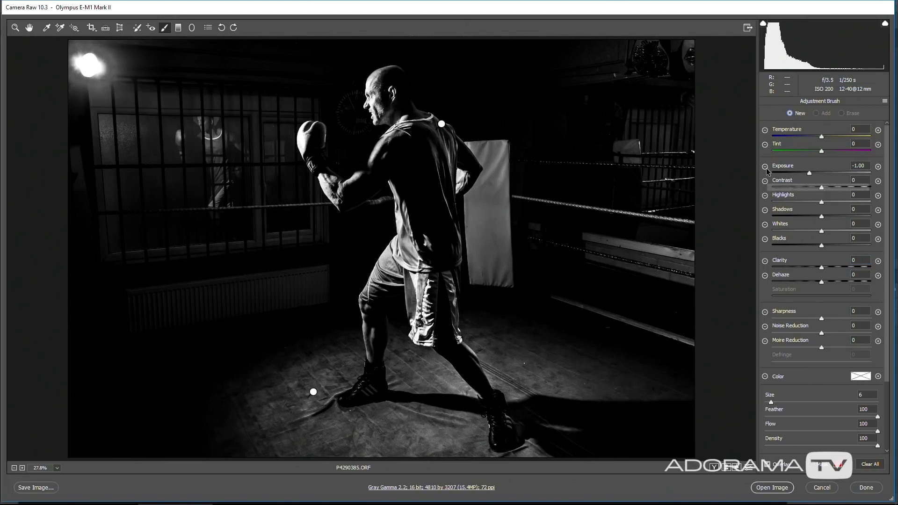
{"action": "mouse_move", "coordinate": [475, 152]}
{"action": "left_mouse_down"}
{"action": "mouse_move", "coordinate": [495, 154]}
{"action": "mouse_move", "coordinate": [499, 227]}
{"action": "mouse_move", "coordinate": [485, 171]}
{"action": "mouse_move", "coordinate": [478, 204]}
{"action": "mouse_move", "coordinate": [480, 259]}
{"action": "mouse_move", "coordinate": [496, 274]}
{"action": "mouse_move", "coordinate": [487, 241]}
{"action": "mouse_move", "coordinate": [489, 263]}
{"action": "left_mouse_up"}
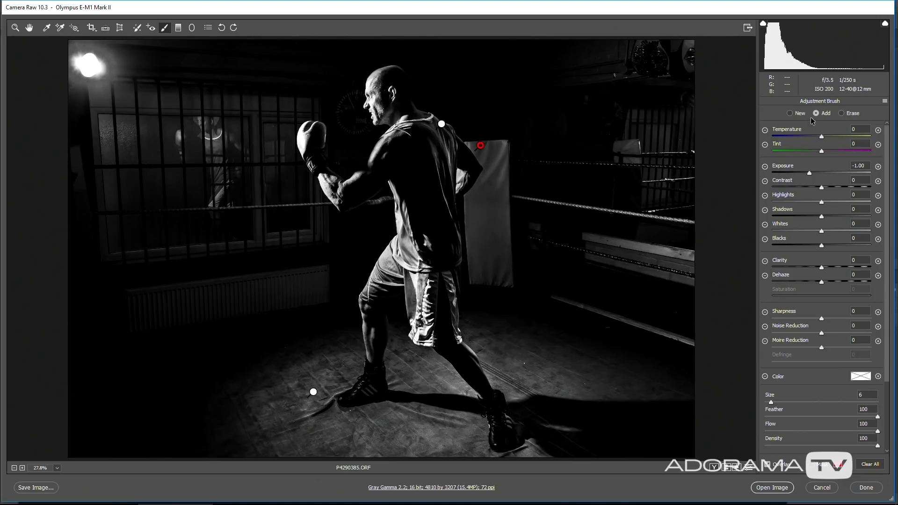
{"action": "mouse_move", "coordinate": [614, 261]}
{"action": "left_mouse_down"}
{"action": "mouse_move", "coordinate": [699, 250]}
{"action": "mouse_move", "coordinate": [683, 264]}
{"action": "left_mouse_up"}
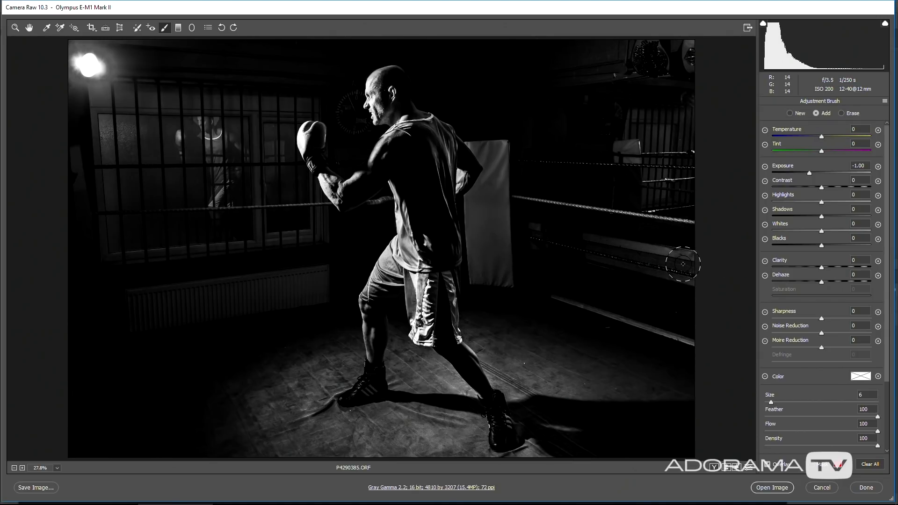
{"action": "mouse_move", "coordinate": [326, 280]}
{"action": "left_mouse_down"}
{"action": "mouse_move", "coordinate": [252, 296]}
{"action": "mouse_move", "coordinate": [107, 306]}
{"action": "left_mouse_up"}
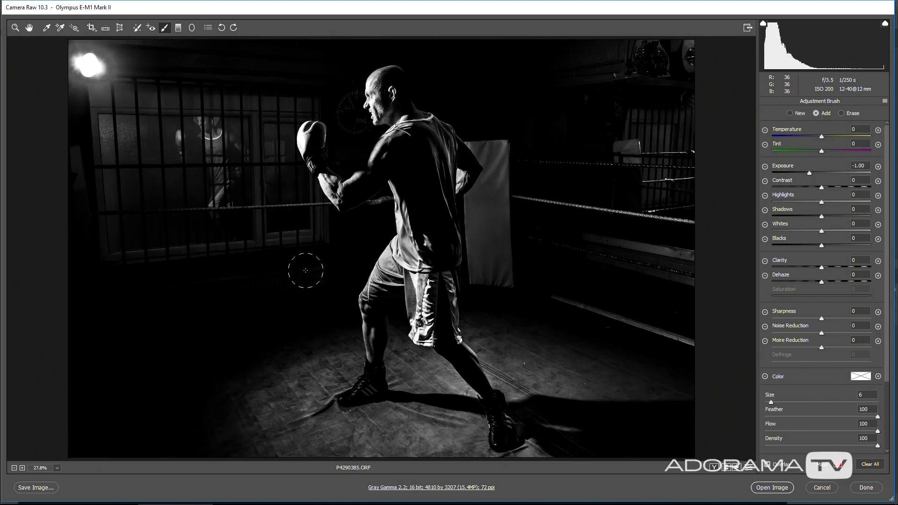